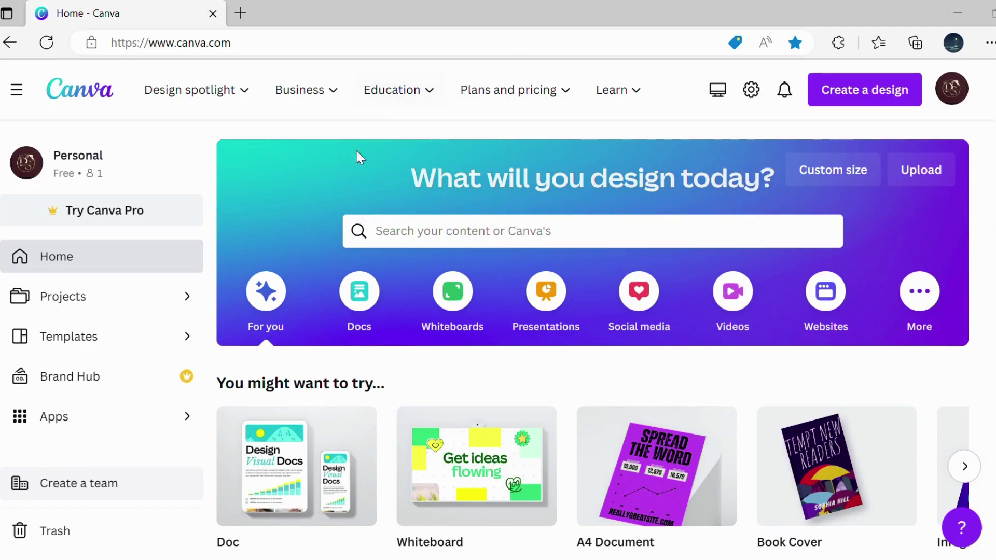
# Browse the apps page and open the Text to Image app's details from the New section
pyautogui.click(67, 425)
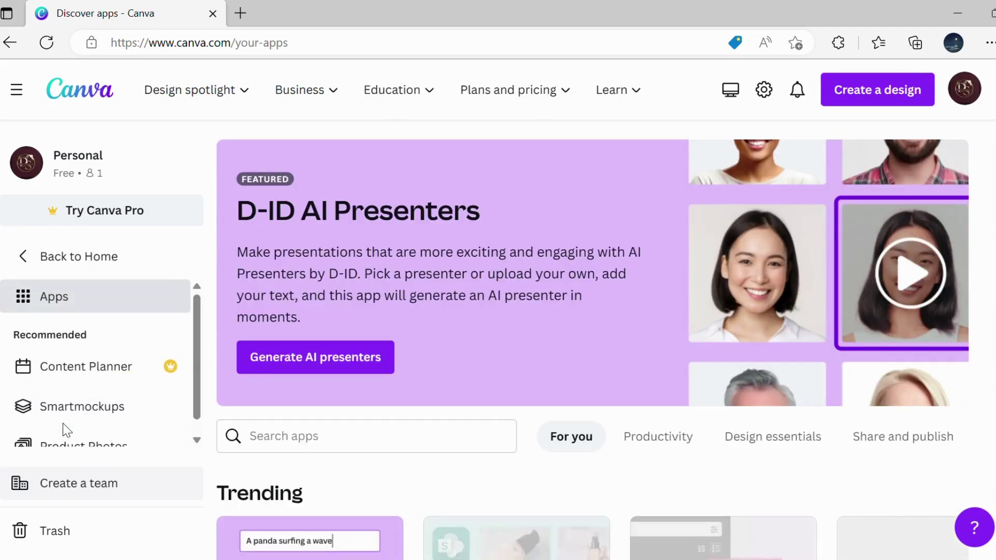
pyautogui.scroll(-1, 74, 415)
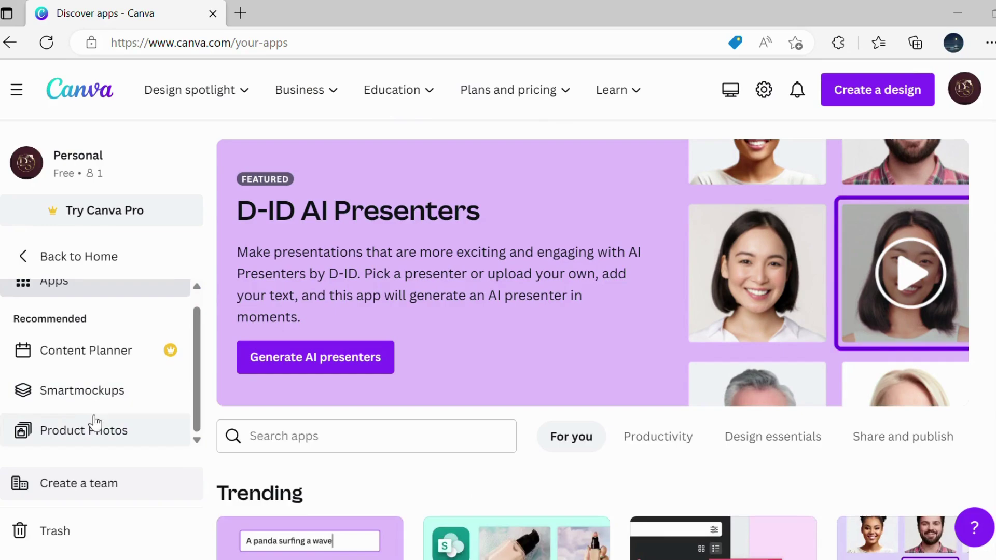
pyautogui.scroll(-5, 437, 449)
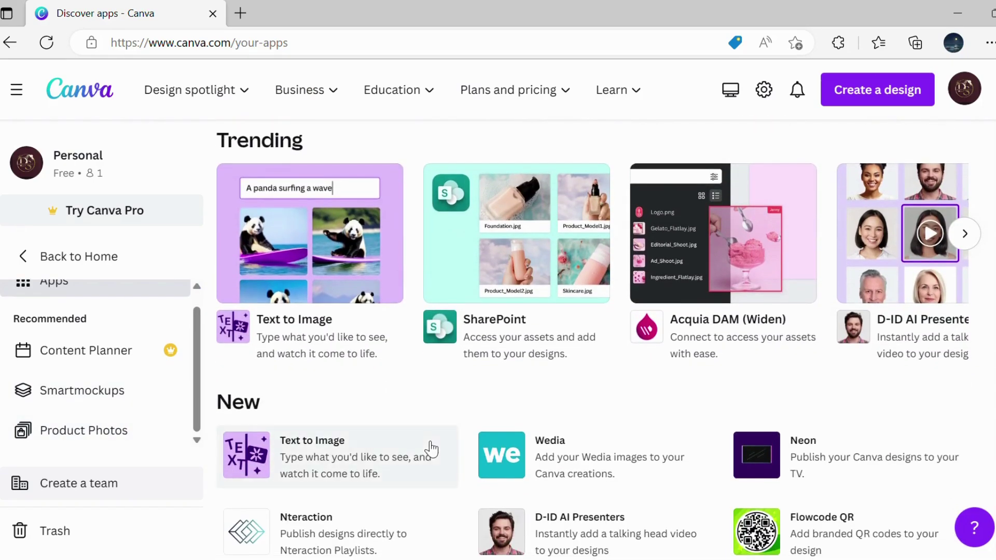
pyautogui.click(305, 326)
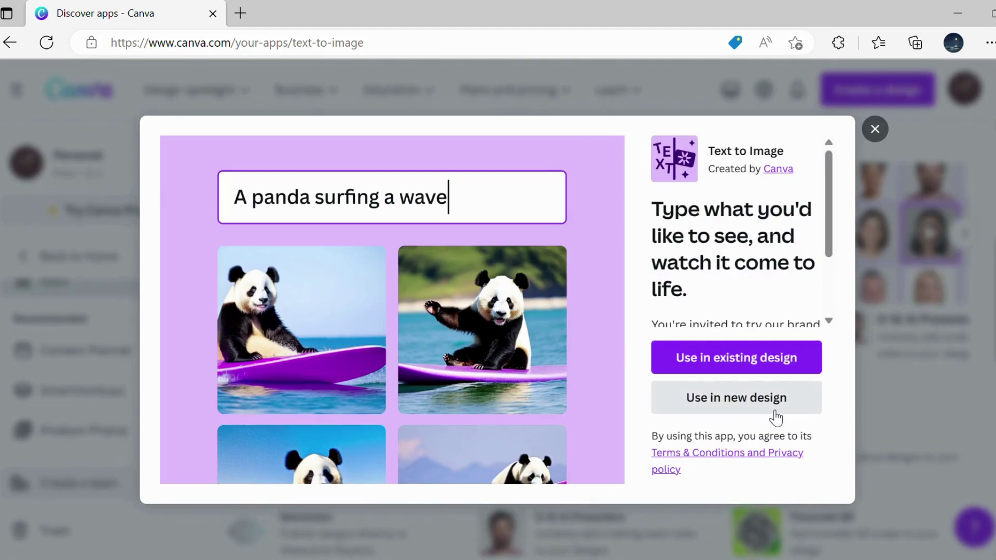
# Start a new Text to Image design with a custom size of width 6 in and height 5 in
pyautogui.click(715, 410)
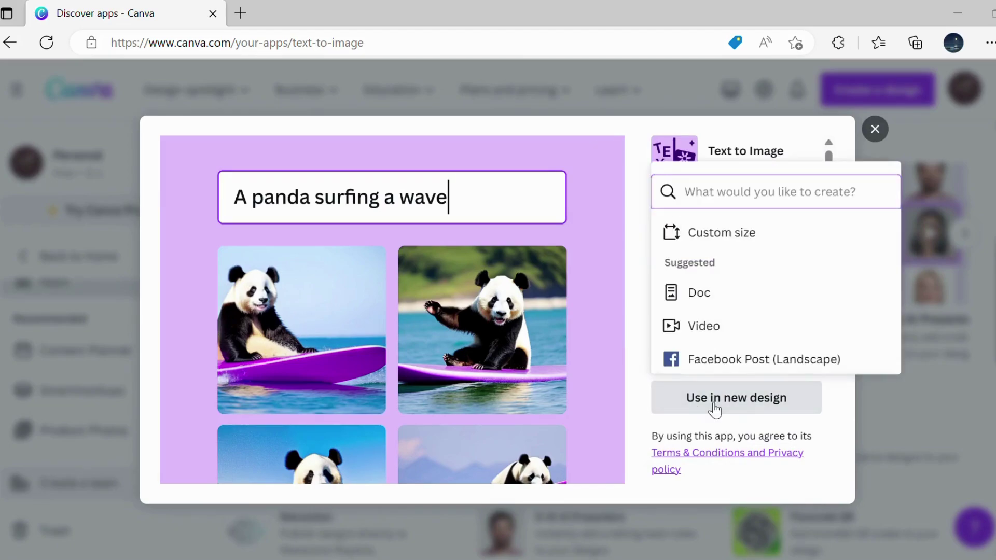
pyautogui.click(756, 240)
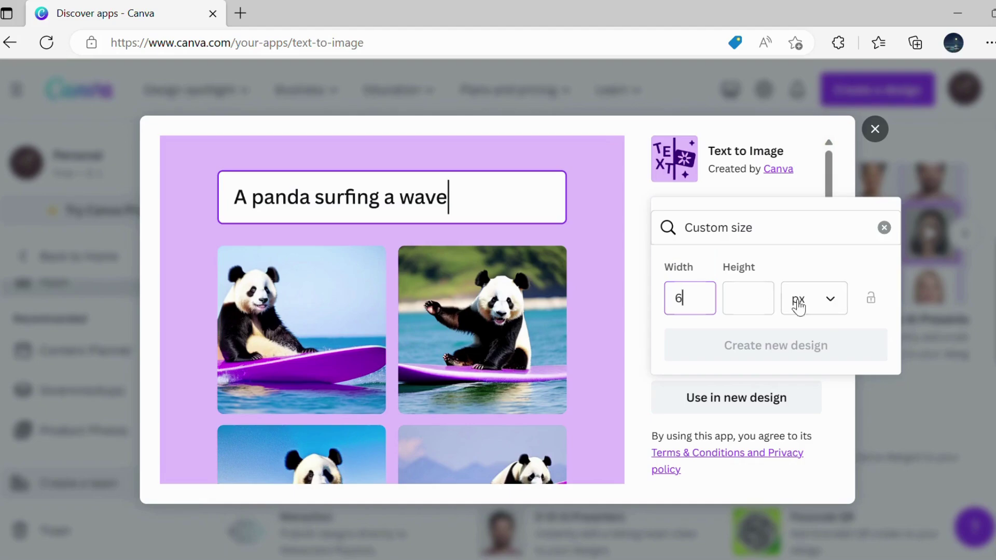
pyautogui.click(829, 270)
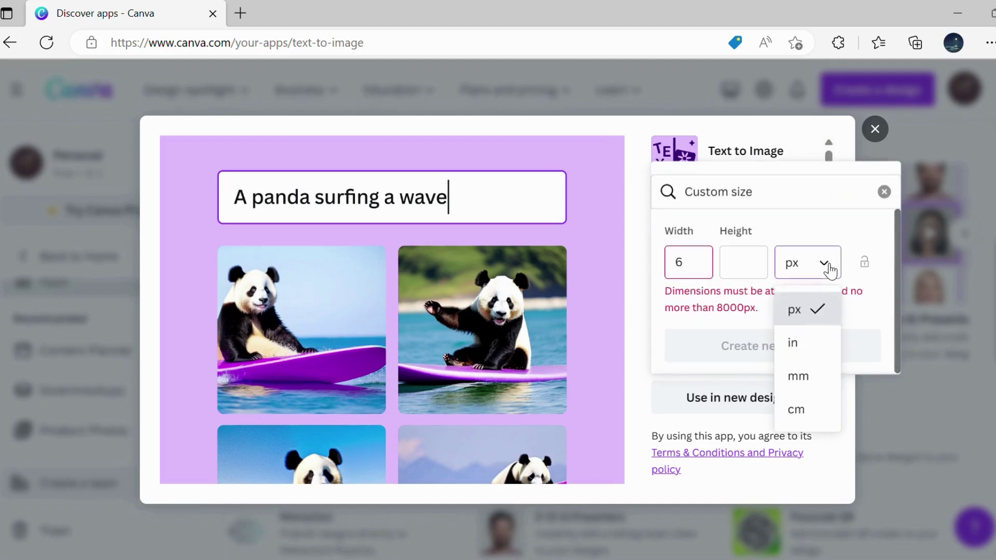
pyautogui.click(809, 345)
pyautogui.click(680, 269)
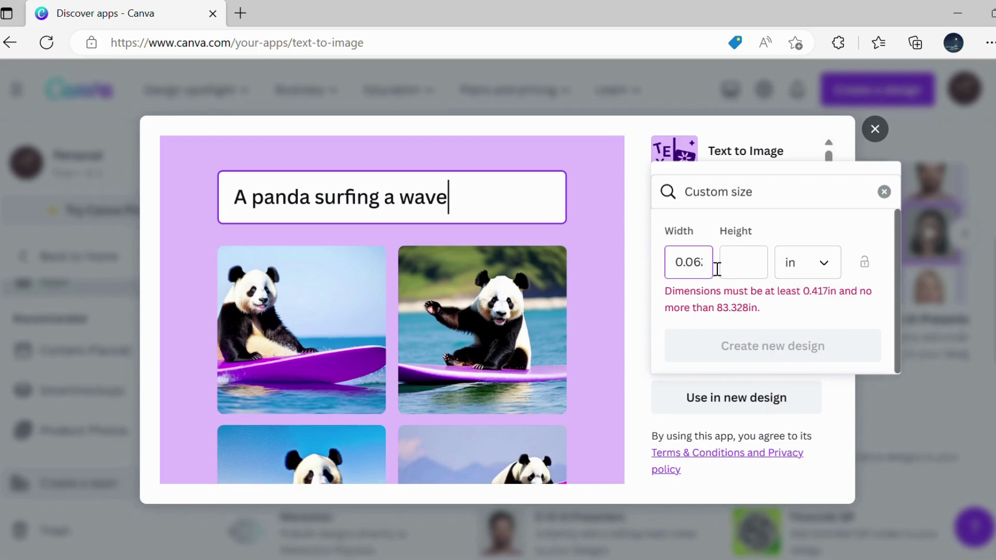
pyautogui.hotkey('ctrl', 'a')
pyautogui.write('62')
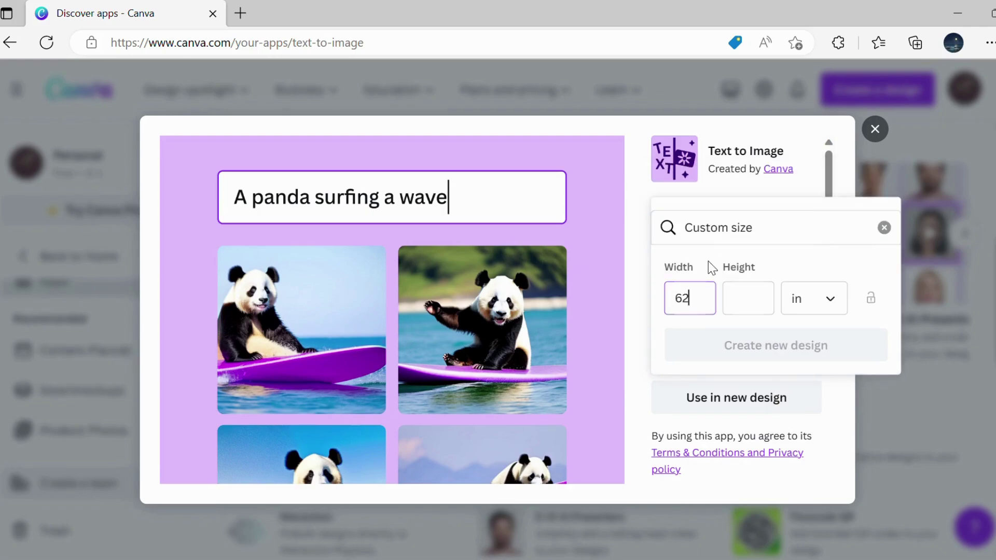
pyautogui.press('BackSpace')
pyautogui.press('BackSpace')
pyautogui.write('6')
pyautogui.click(761, 310)
pyautogui.write('5')
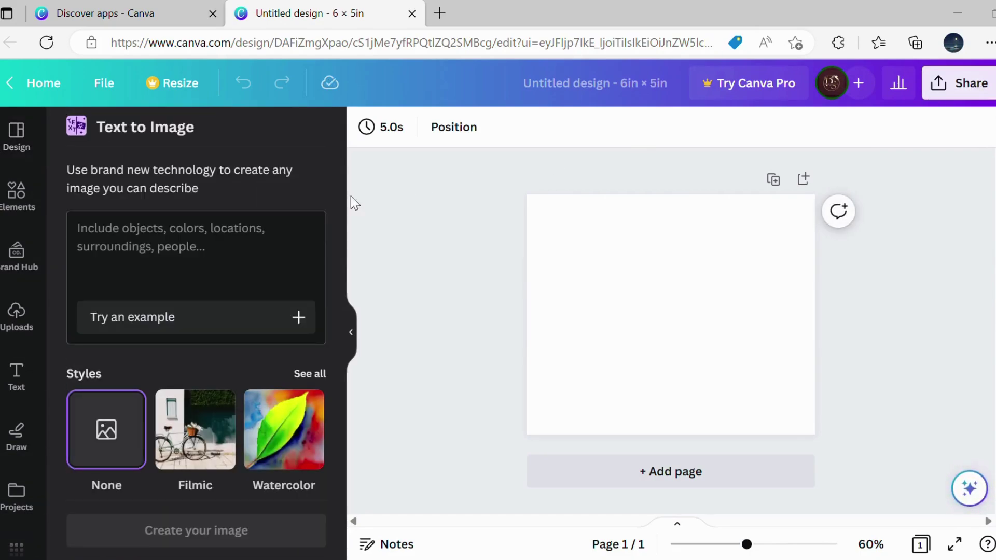
# Enter a Mother's Day card prompt of a mother and baby happily playing, and generate images
pyautogui.click(295, 228)
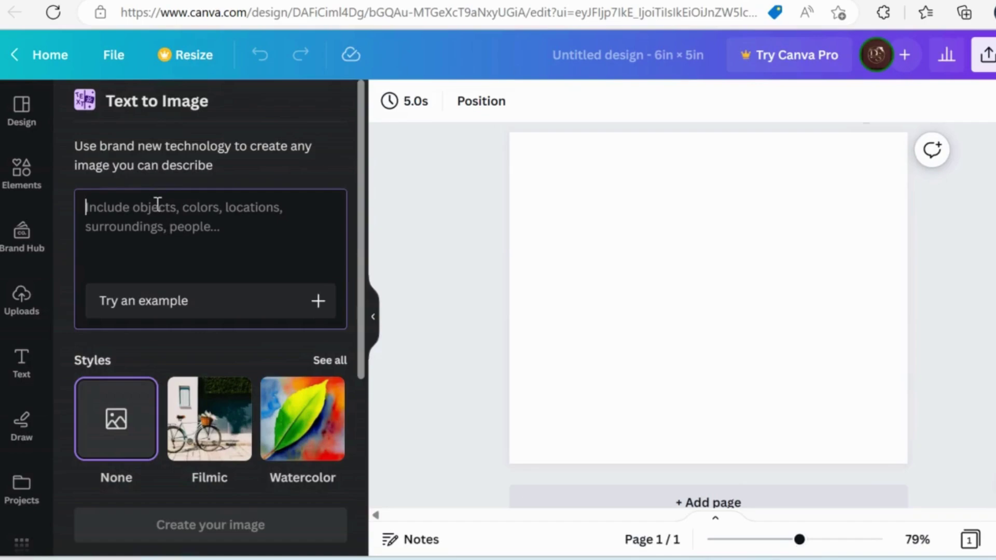
pyautogui.write('create a moth')
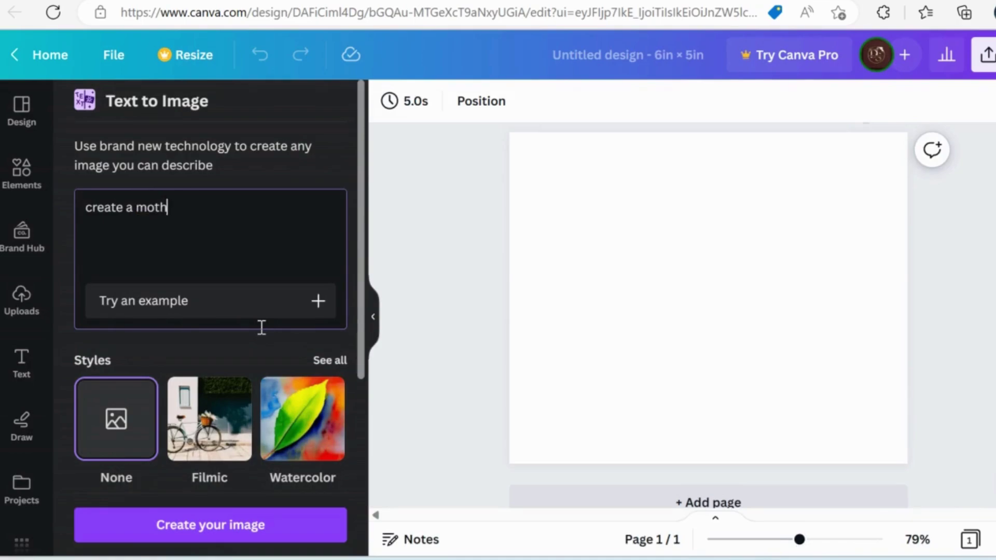
pyautogui.write("er's day card. In card, show")
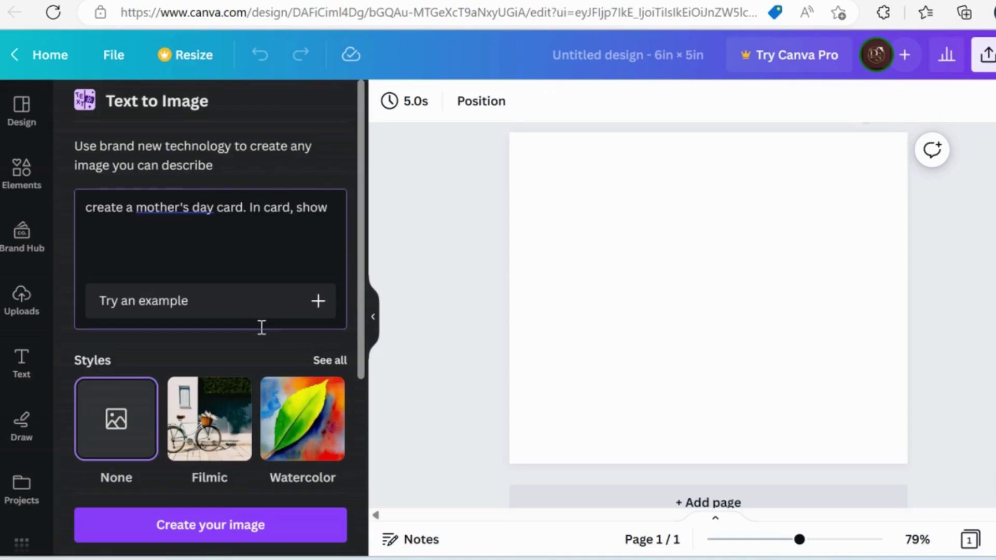
pyautogui.write('her ')
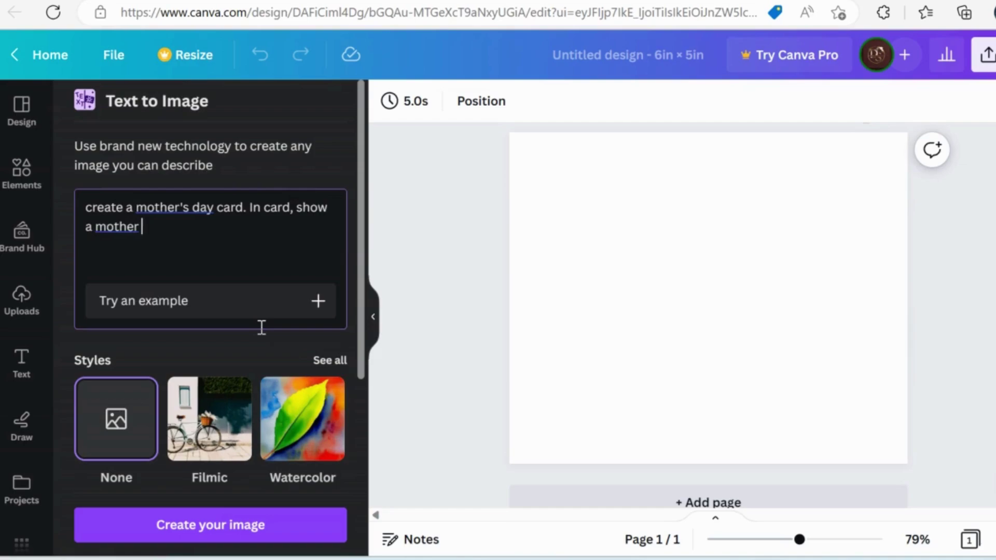
pyautogui.write('with her ')
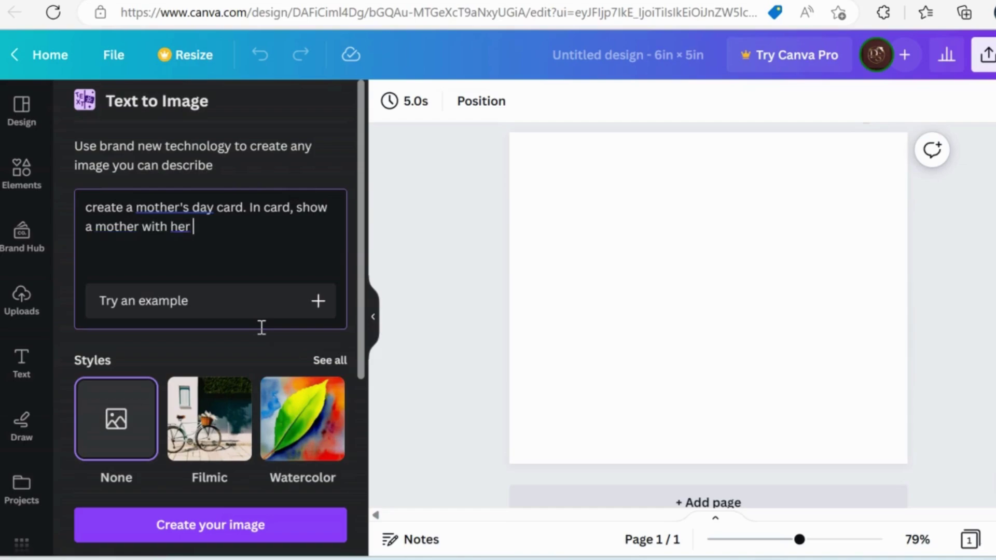
pyautogui.write('baby. It is a su')
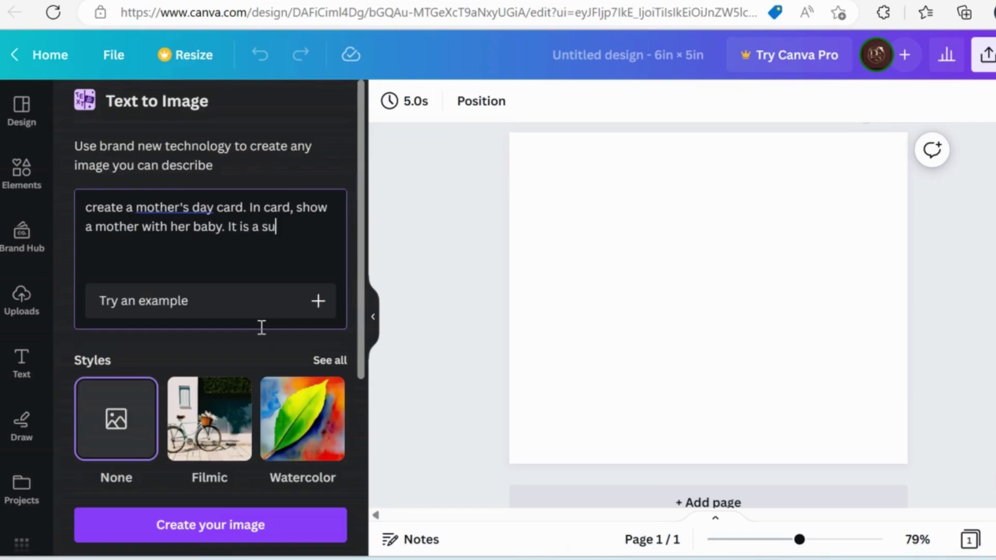
pyautogui.write('nny day. Both are')
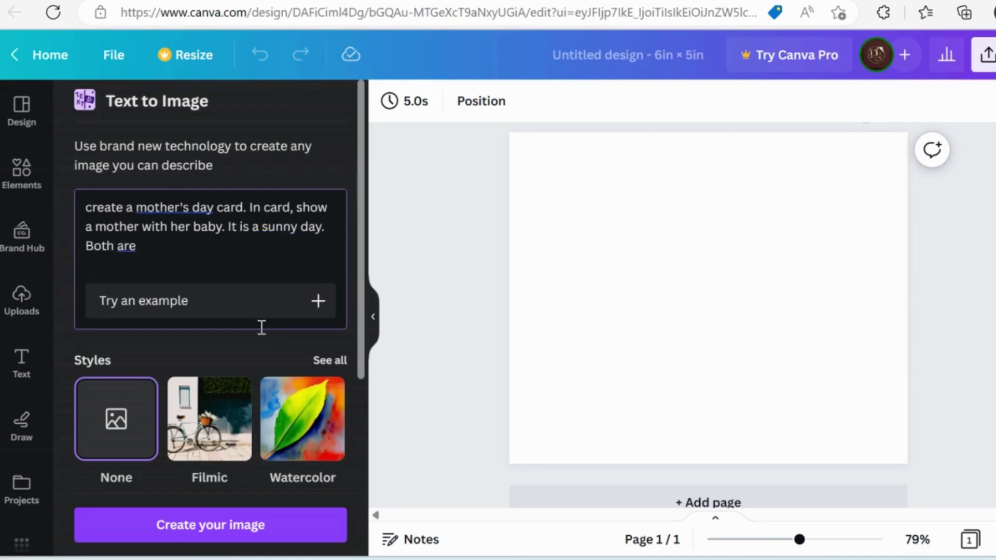
pyautogui.write(' playing in a garden and')
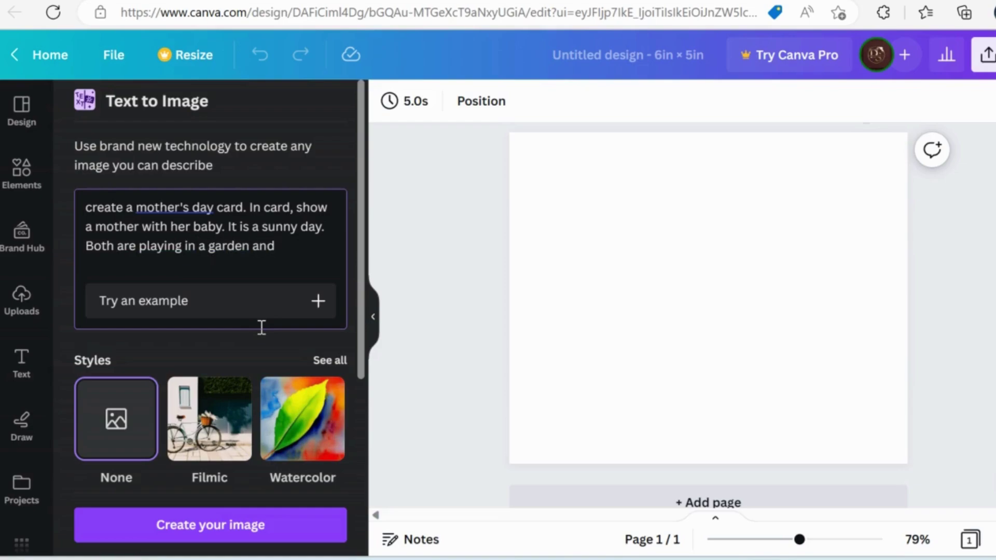
pyautogui.write('they are ha')
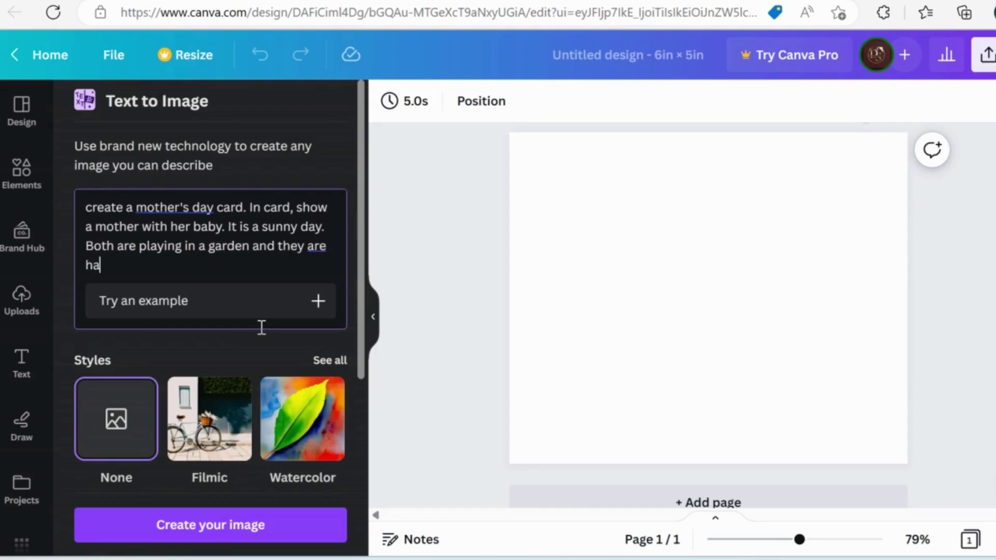
pyautogui.write('ppy')
pyautogui.write('.')
pyautogui.press('Return')
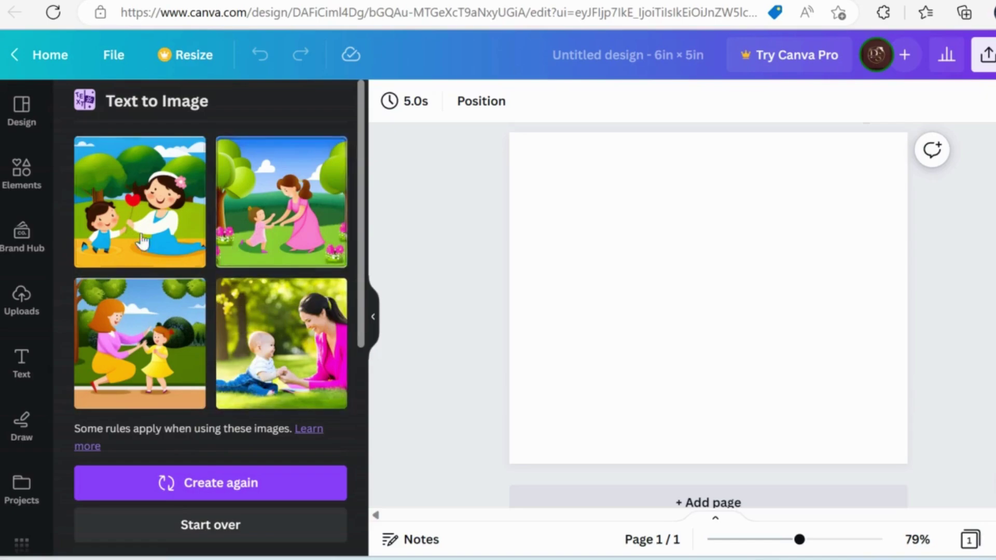
# Drag the cartoon mother-and-child heart illustration onto the page to fill the card
pyautogui.click(138, 228)
pyautogui.moveTo(138, 228); pyautogui.dragTo(523, 254)
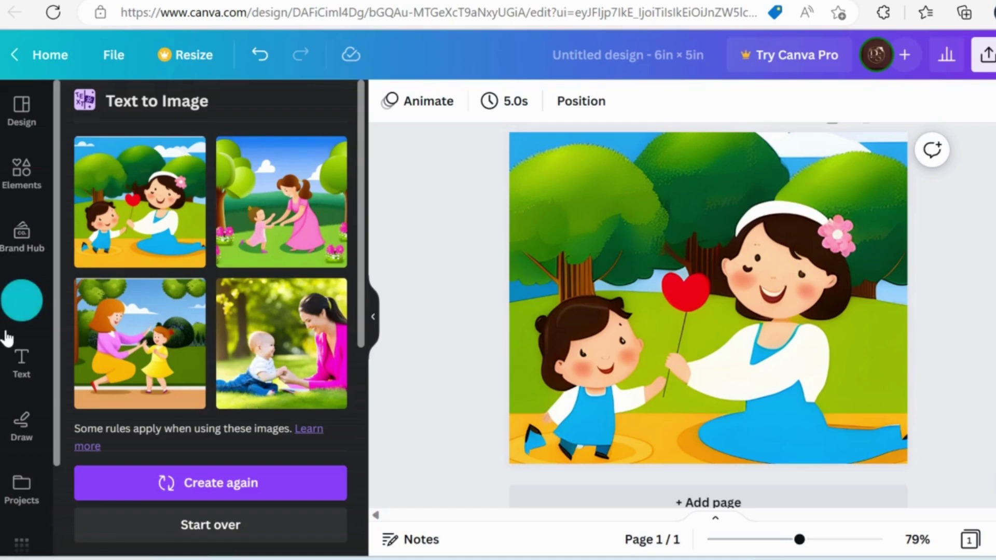
# Search Elements for 'butterfly' and add the pink butterfly graphic to the card
pyautogui.click(18, 184)
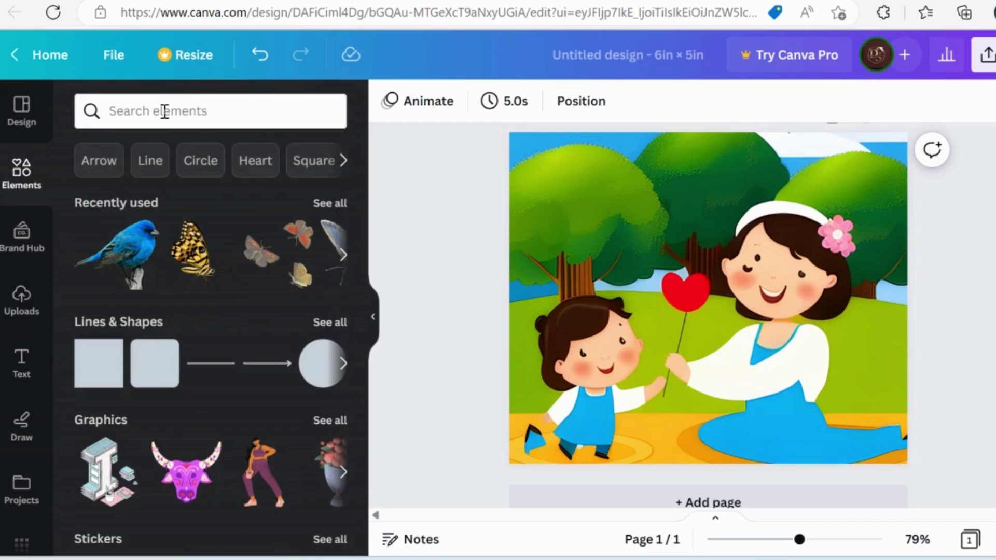
pyautogui.click(164, 111)
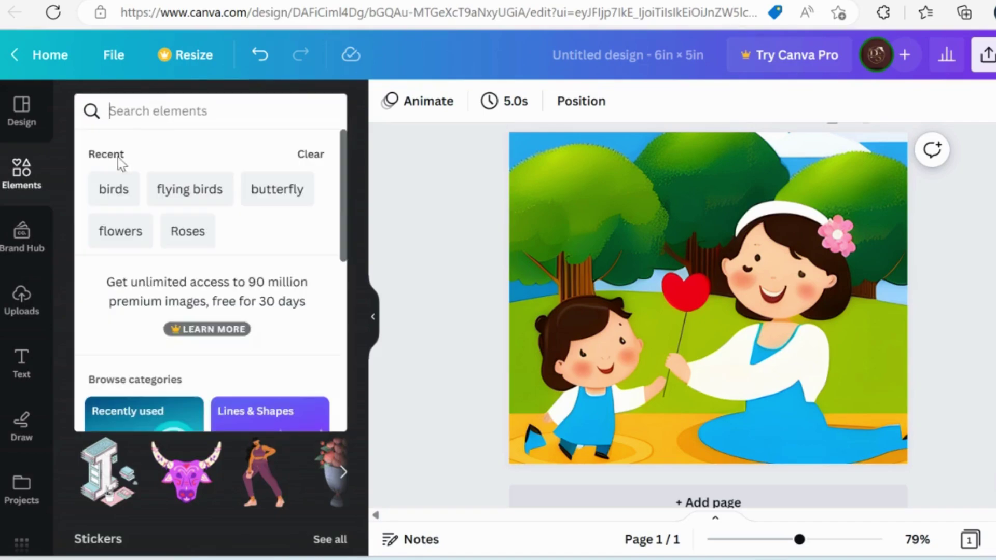
pyautogui.click(277, 205)
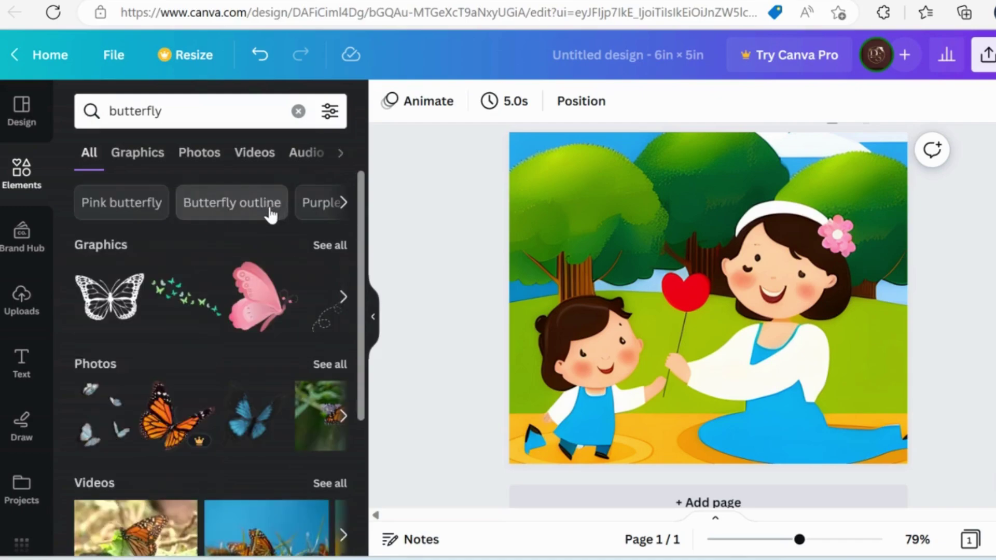
pyautogui.click(257, 321)
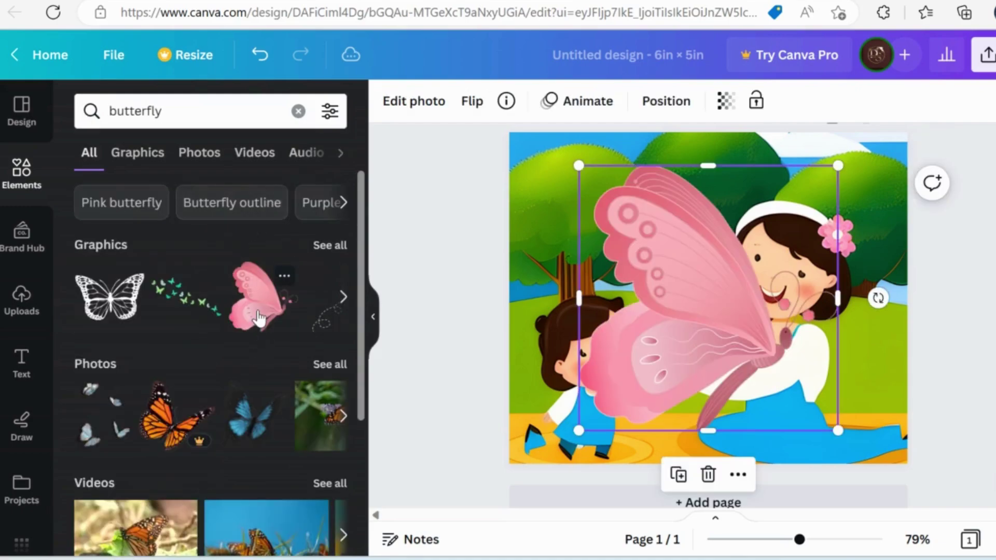
# Shrink the butterfly under an inch, tilt it into the upper-left sky, then clear the search
pyautogui.moveTo(839, 167); pyautogui.dragTo(620, 172)
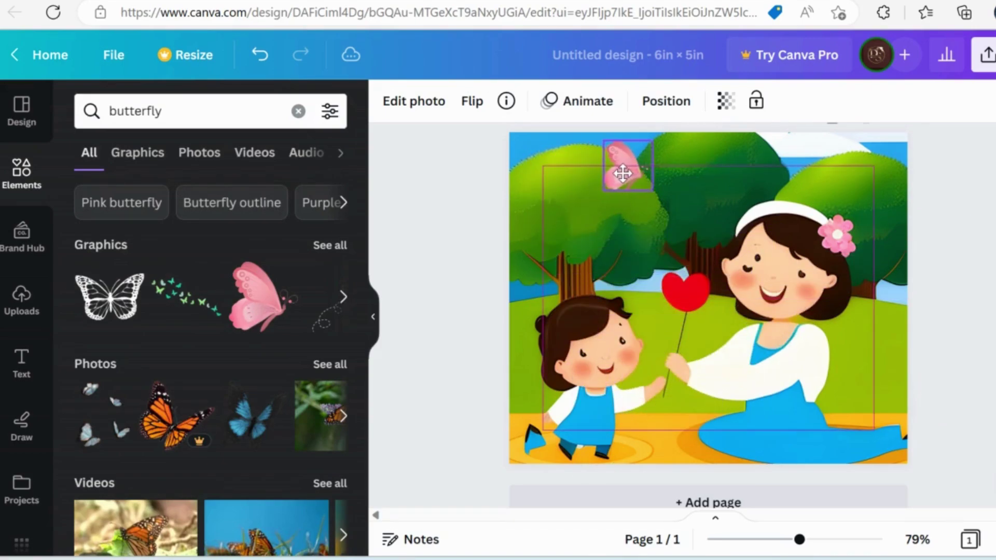
pyautogui.moveTo(692, 151); pyautogui.dragTo(643, 154)
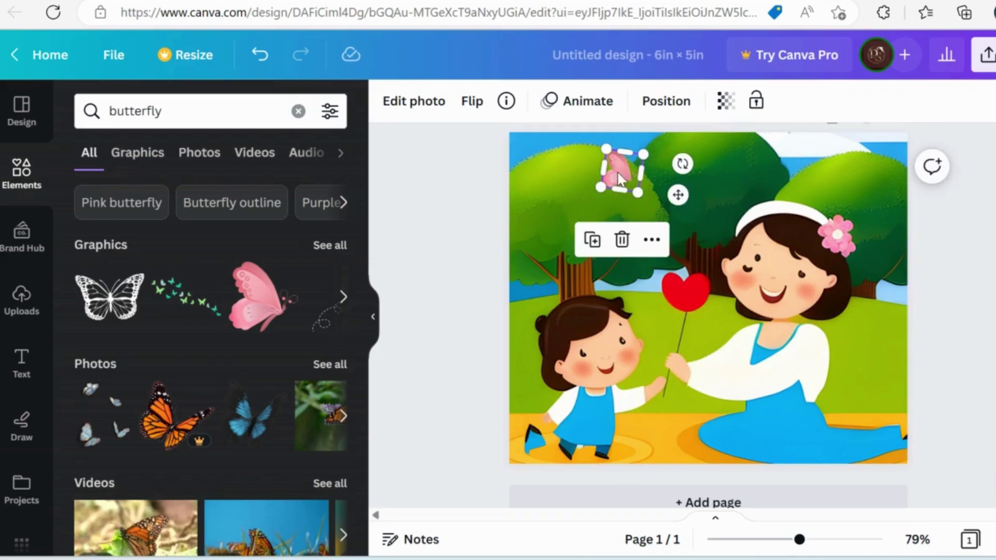
pyautogui.click(560, 173)
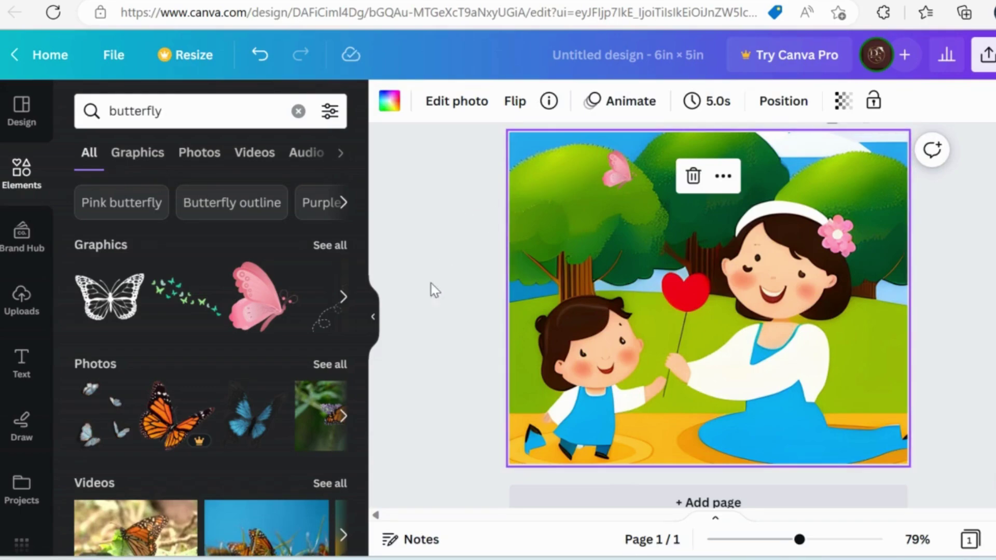
pyautogui.scroll(-2, 262, 325)
pyautogui.scroll(-2, 262, 325)
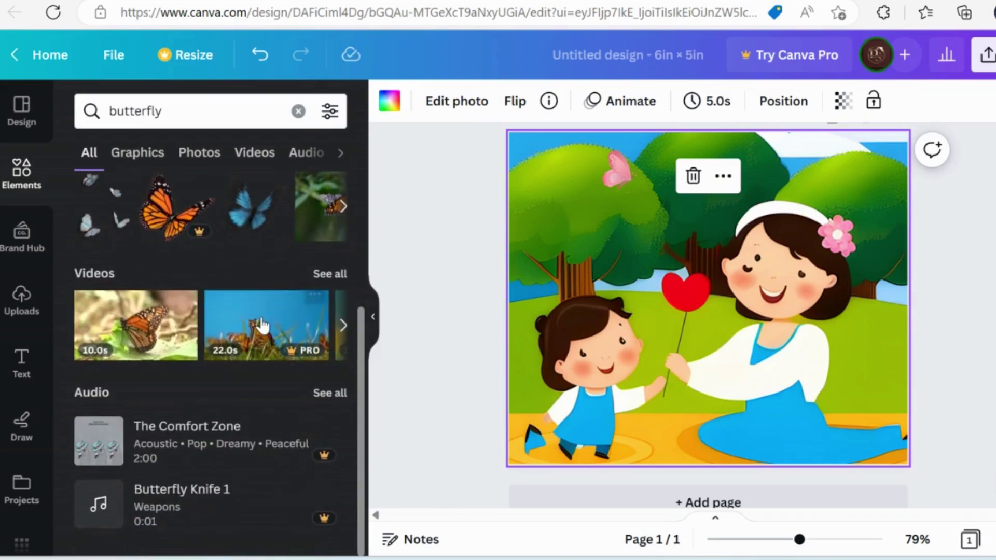
pyautogui.scroll(4, 163, 196)
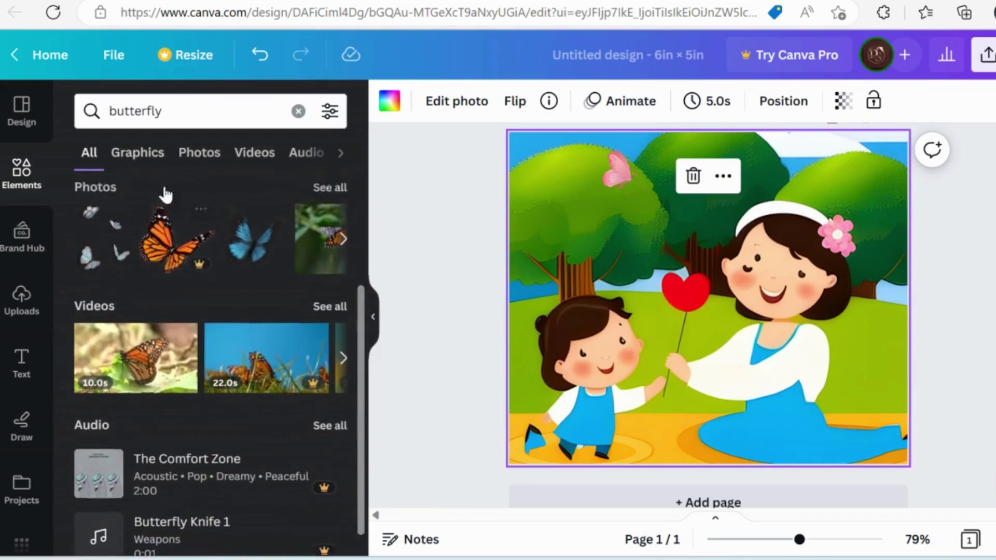
pyautogui.click(297, 112)
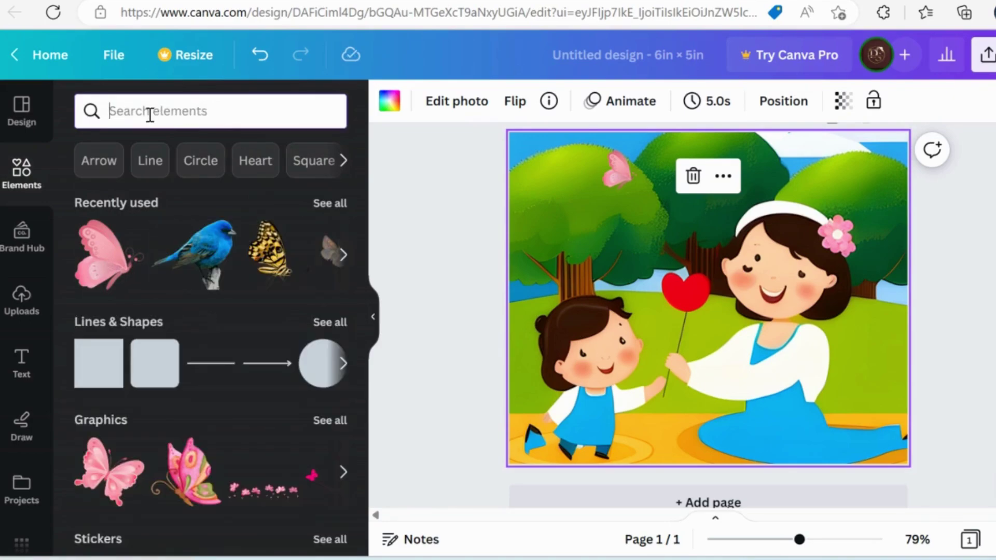
# Add the cream flower from a 'flower' search, shrunk to 0.8 × 0.8, in the child's hair
pyautogui.write('flower')
pyautogui.press('Return')
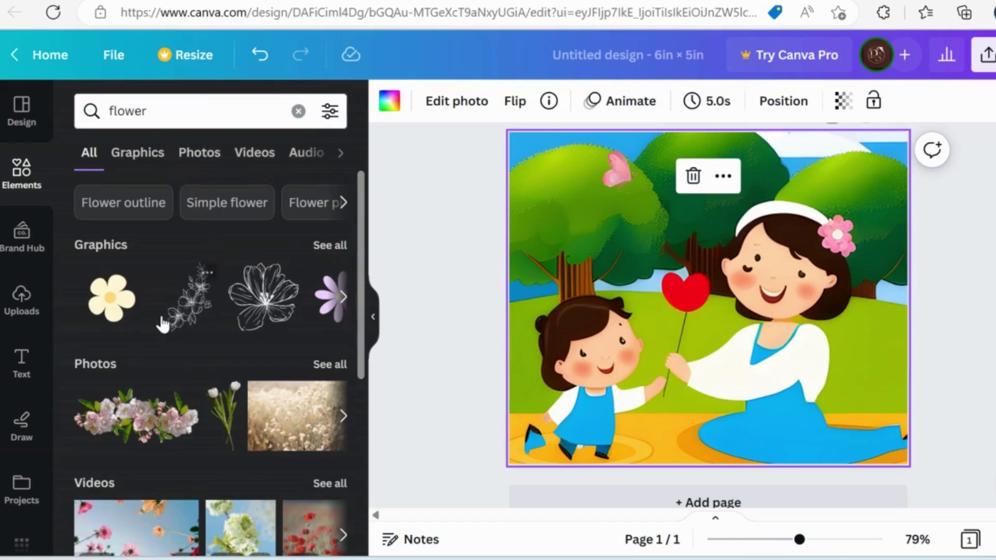
pyautogui.click(120, 306)
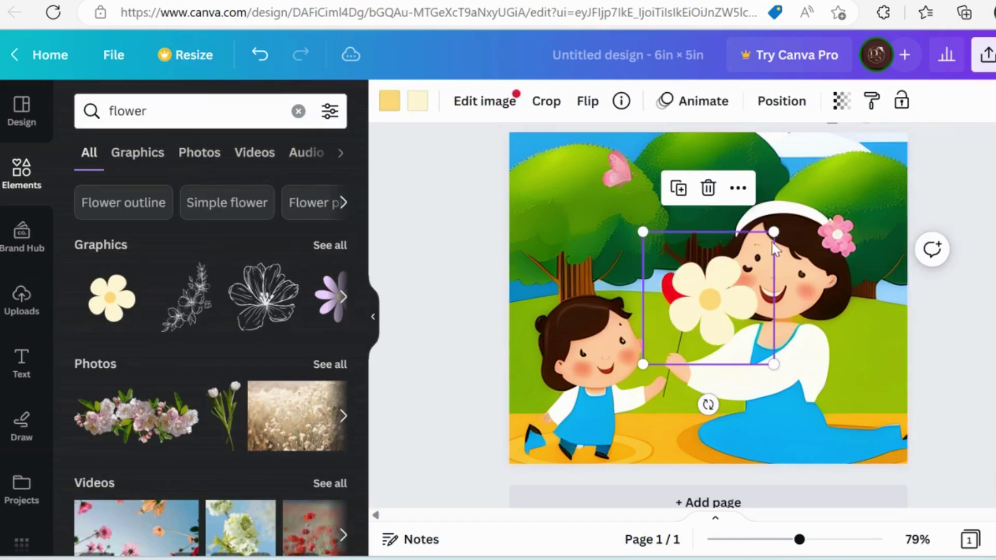
pyautogui.moveTo(773, 233); pyautogui.dragTo(548, 346)
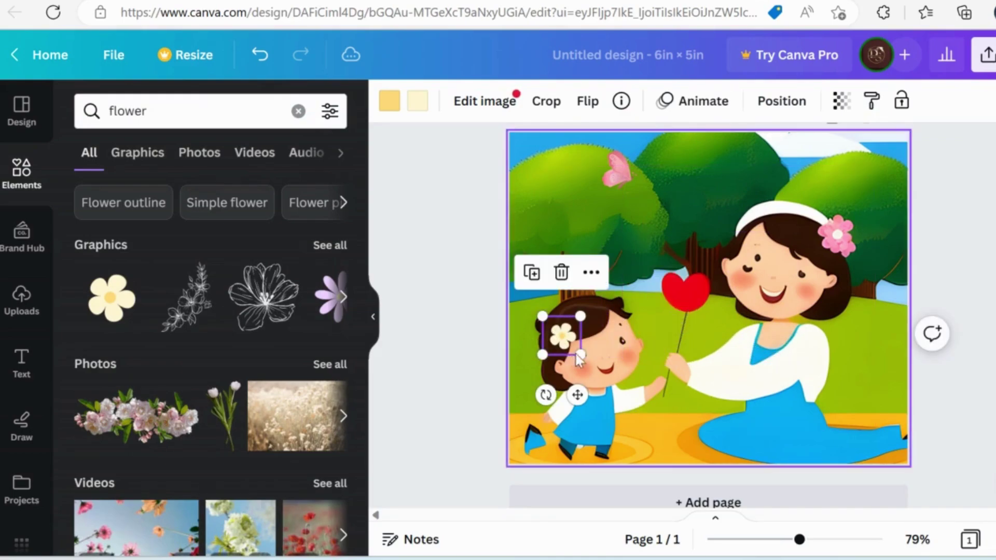
pyautogui.moveTo(579, 316); pyautogui.dragTo(575, 321)
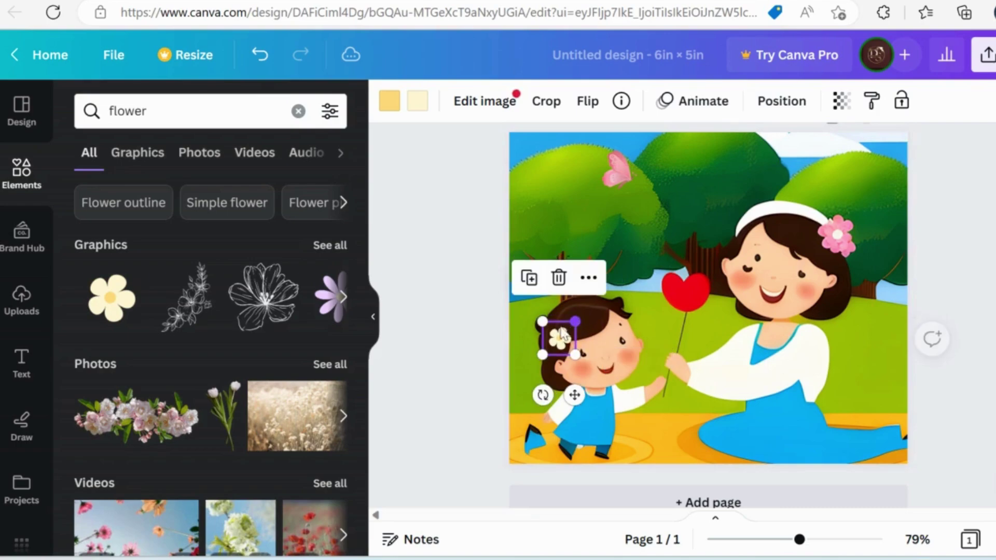
pyautogui.click(474, 299)
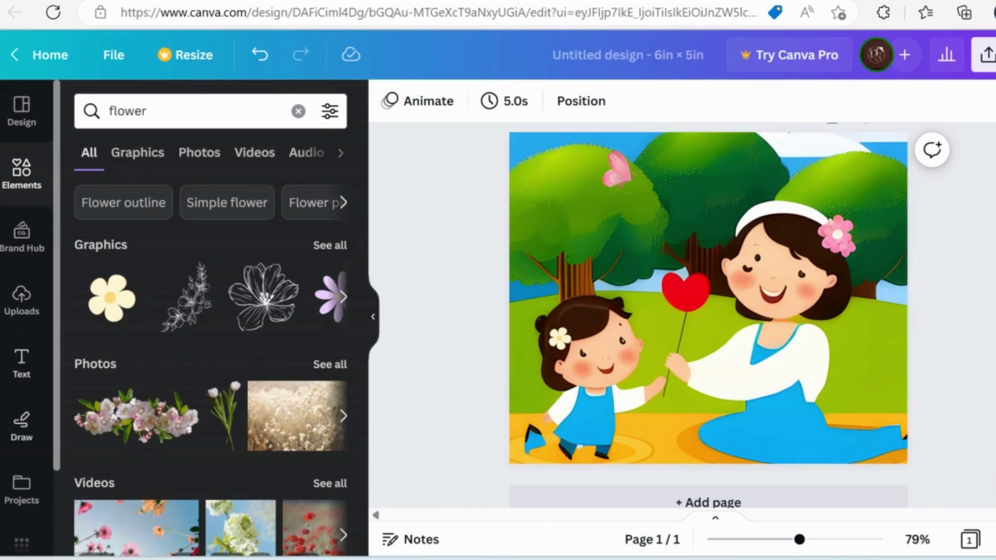
# Add a heading text box reading 'Happy Mother's Day' over the illustration
pyautogui.click(21, 358)
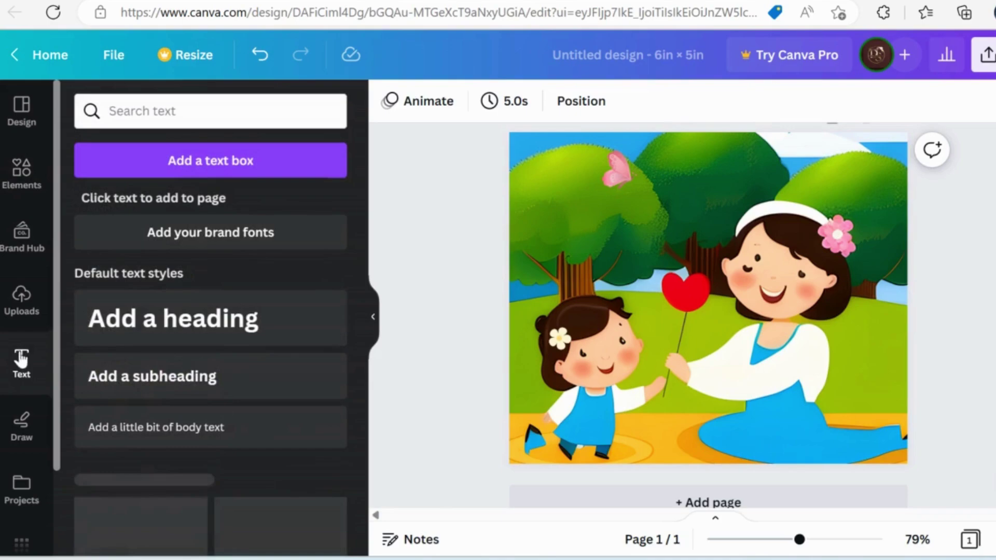
pyautogui.click(123, 326)
pyautogui.write('Happ')
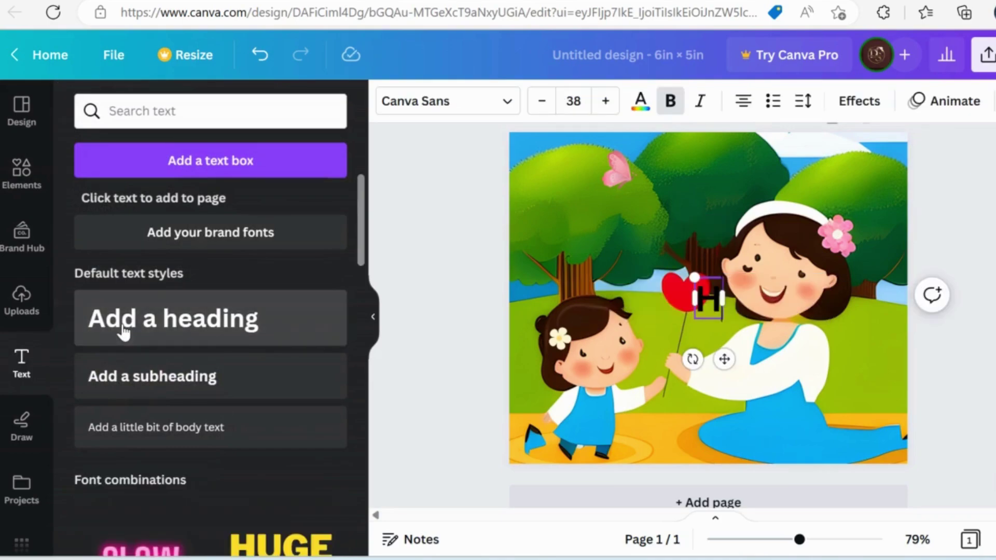
pyautogui.write("y Mother's Day")
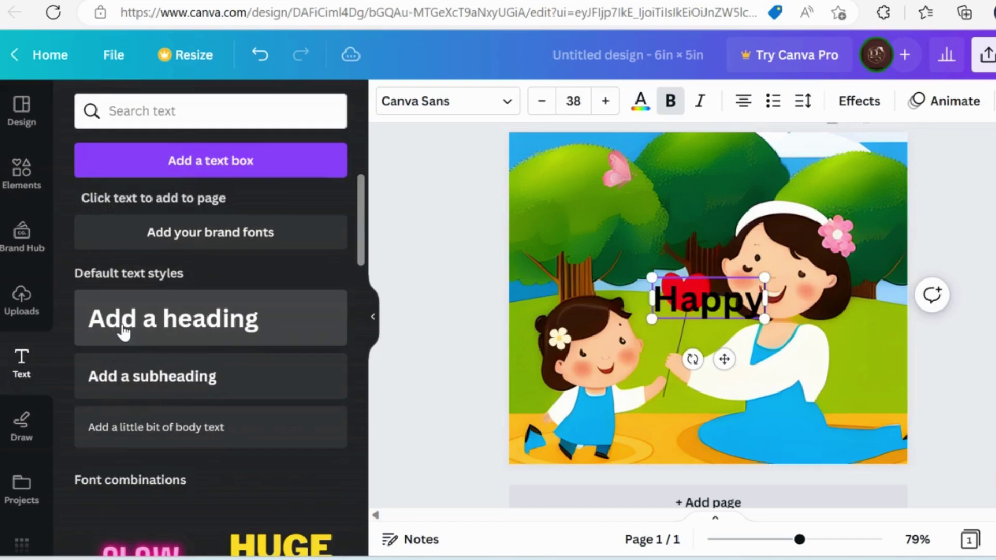